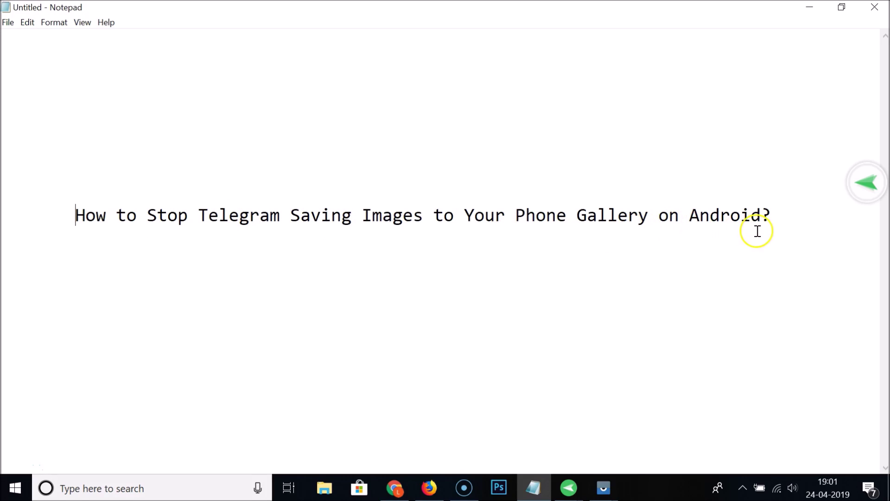
# Minimize the Notepad title note to reveal the desktop and both mirrored phone screens.
pyautogui.click(810, 7)
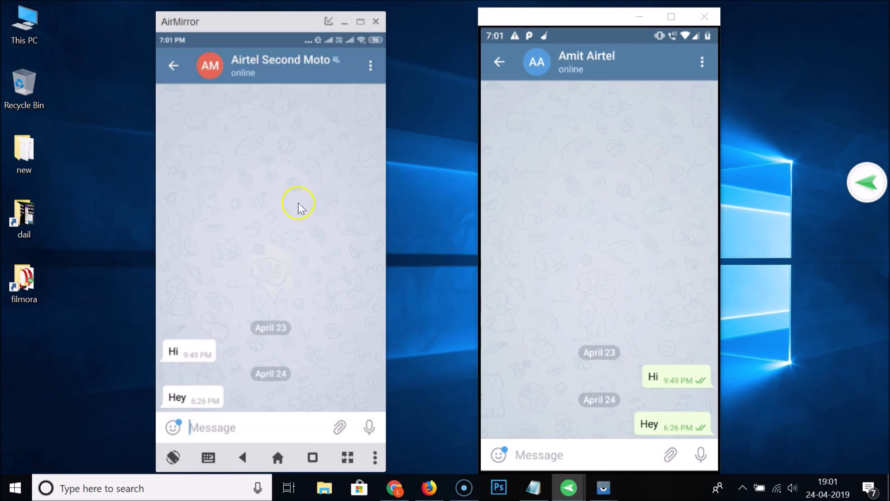
# Attach the second photo on the left phone and send it to the chat.
pyautogui.click(339, 427)
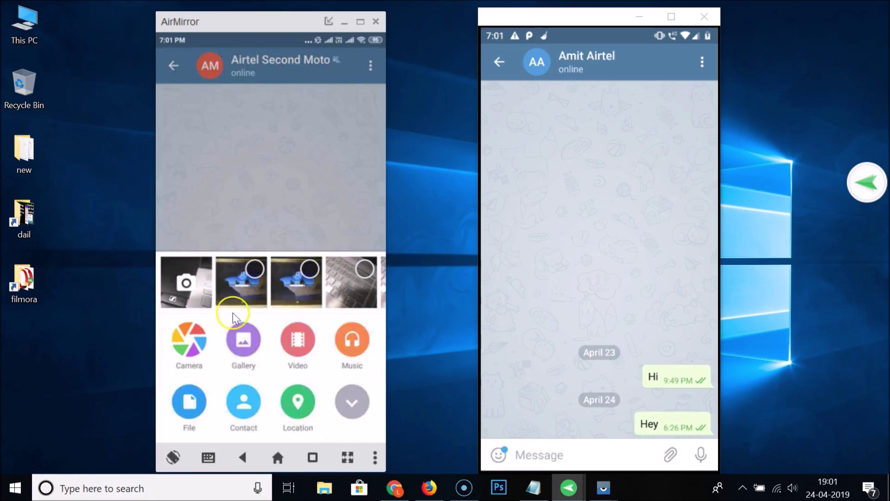
pyautogui.click(240, 281)
pyautogui.click(359, 410)
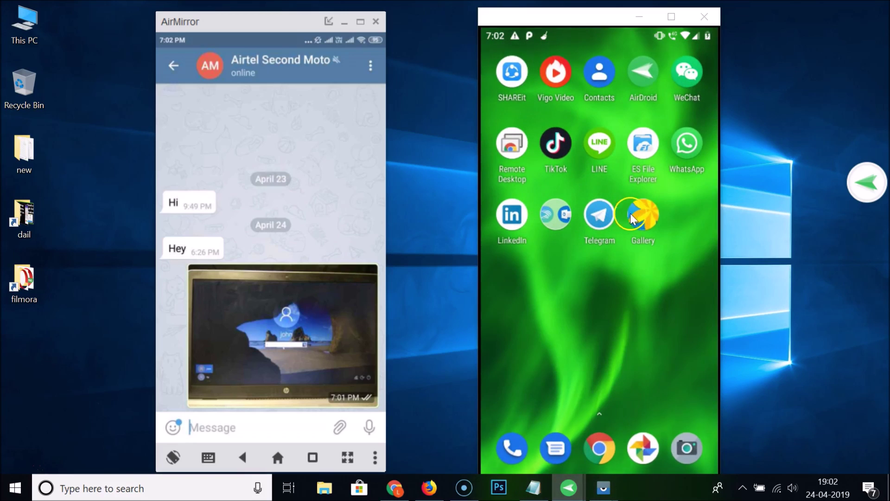
# Open the Telegram Images album in Gallery and select the received photo.
pyautogui.click(626, 213)
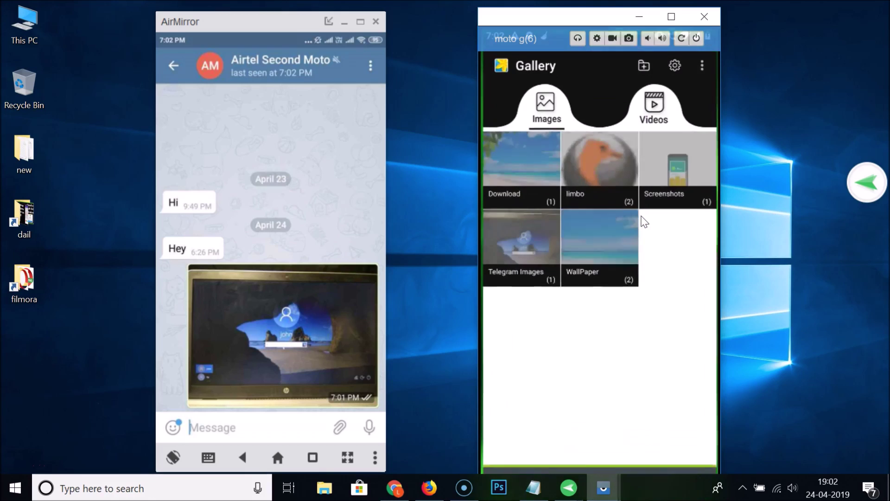
pyautogui.click(528, 248)
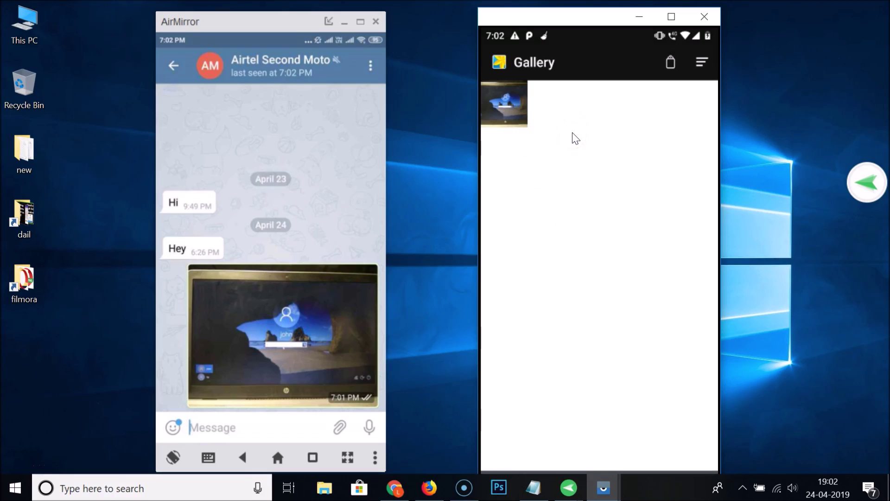
pyautogui.click(595, 128)
pyautogui.click(552, 251)
pyautogui.click(507, 119)
pyautogui.click(507, 119)
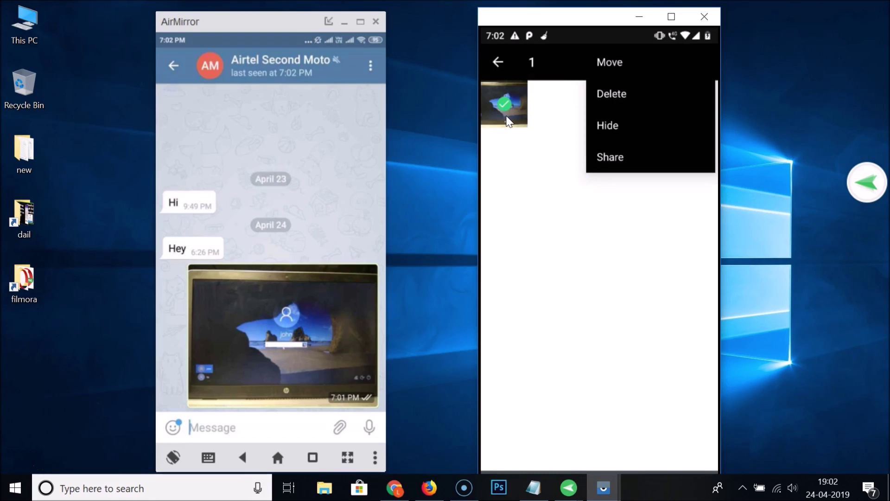
# Delete the selected photo, confirm, and return to the home screen.
pyautogui.click(603, 115)
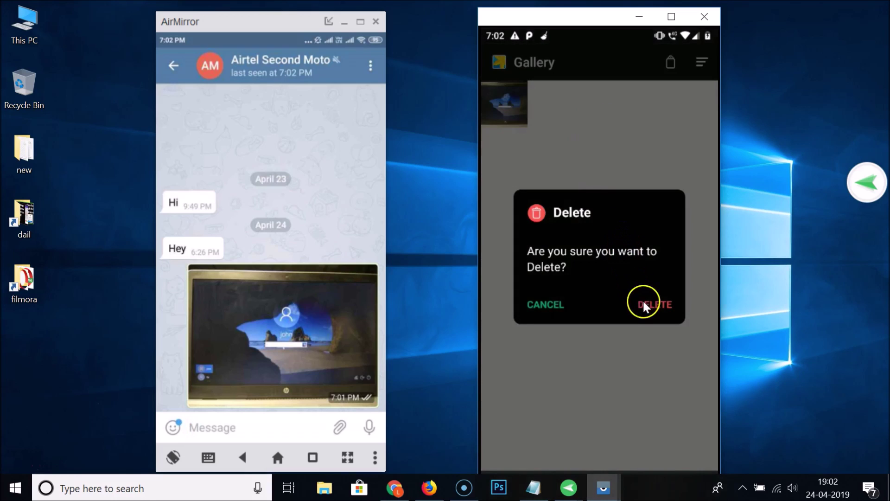
pyautogui.click(650, 305)
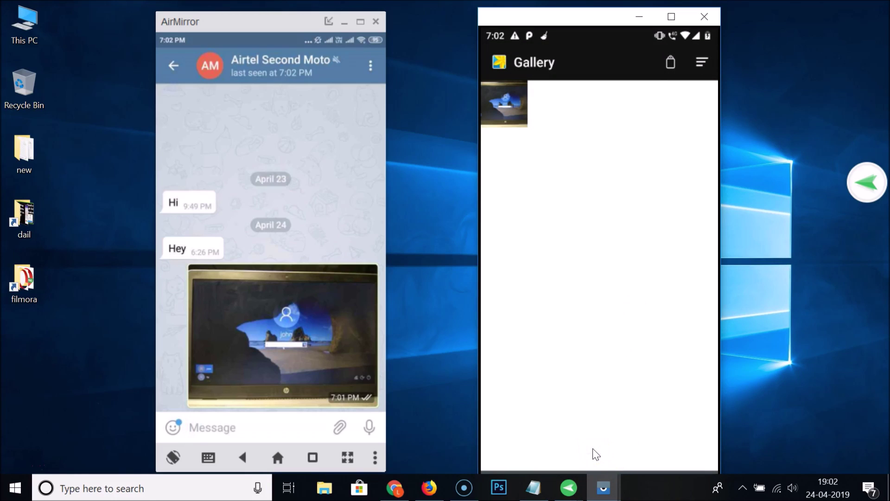
pyautogui.click(571, 271)
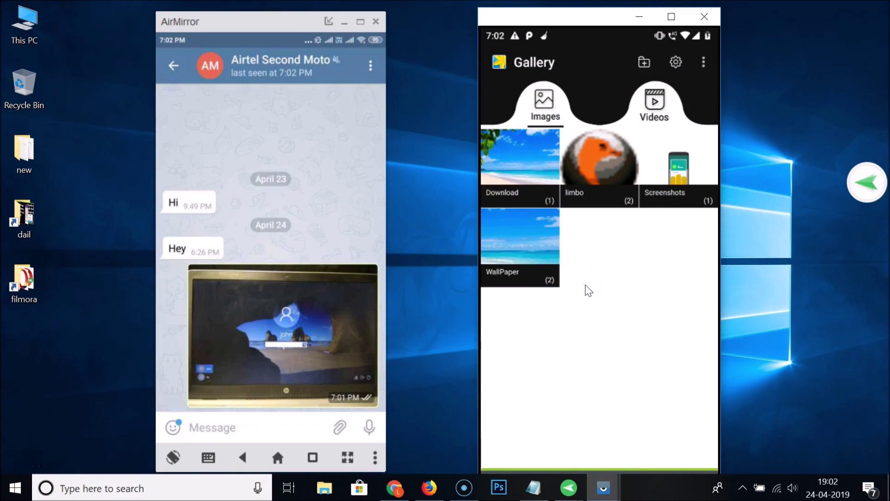
pyautogui.rightClick(612, 331)
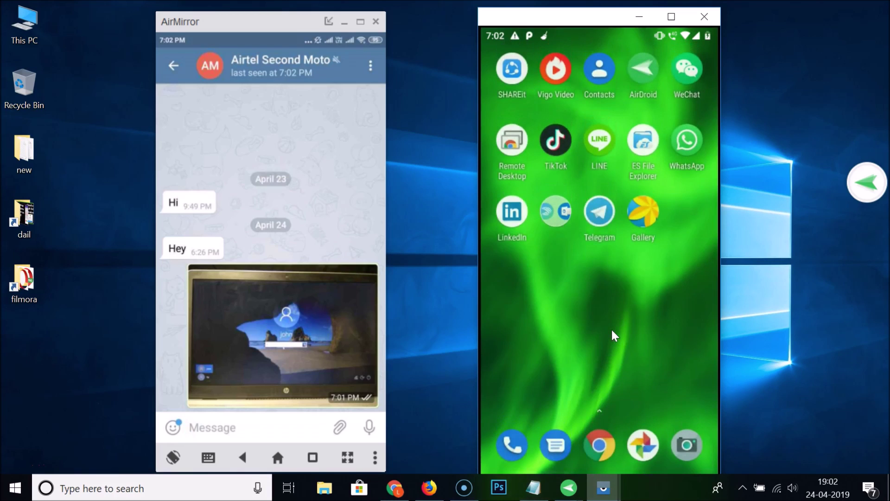
# Open Telegram on the receiving phone and delete the photo message for both people.
pyautogui.click(598, 217)
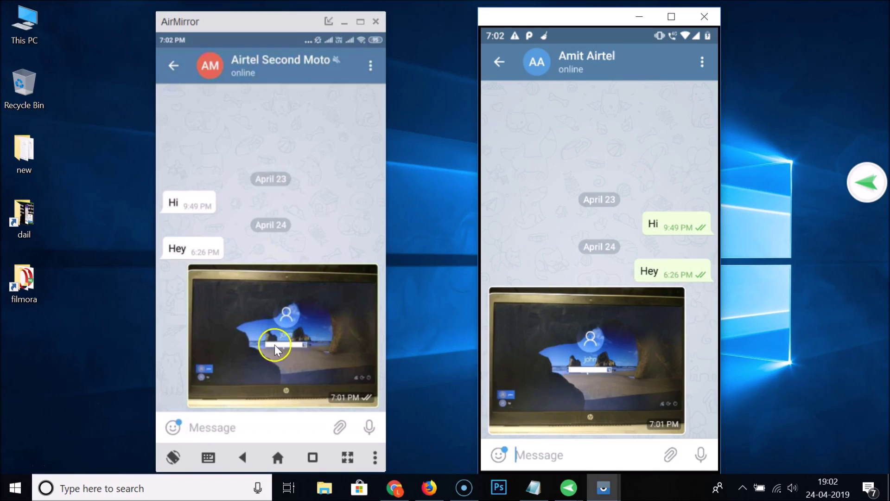
pyautogui.click(297, 327)
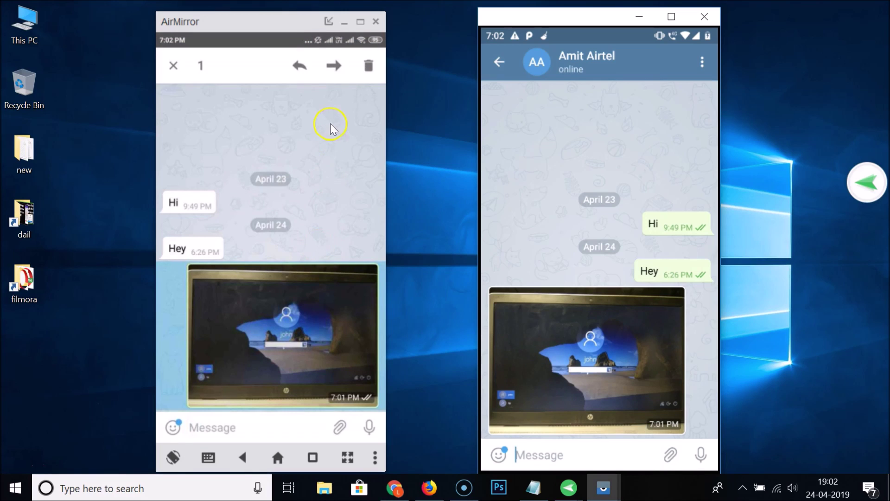
pyautogui.click(369, 67)
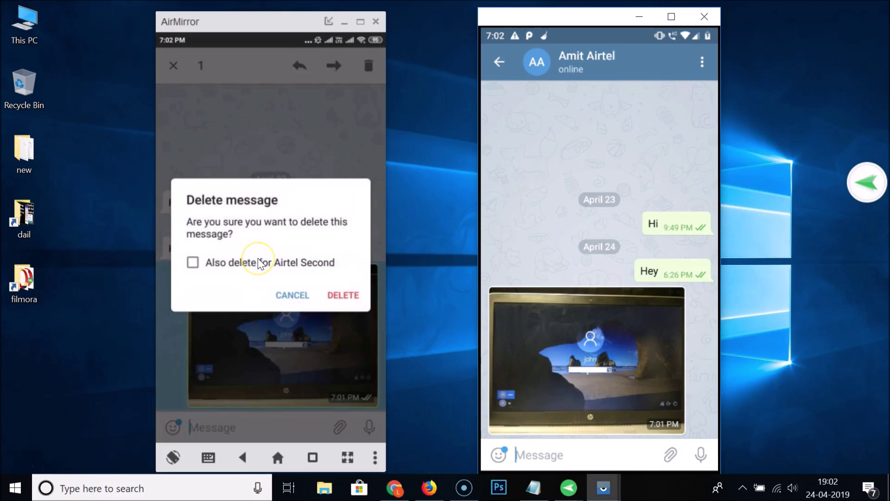
pyautogui.click(260, 263)
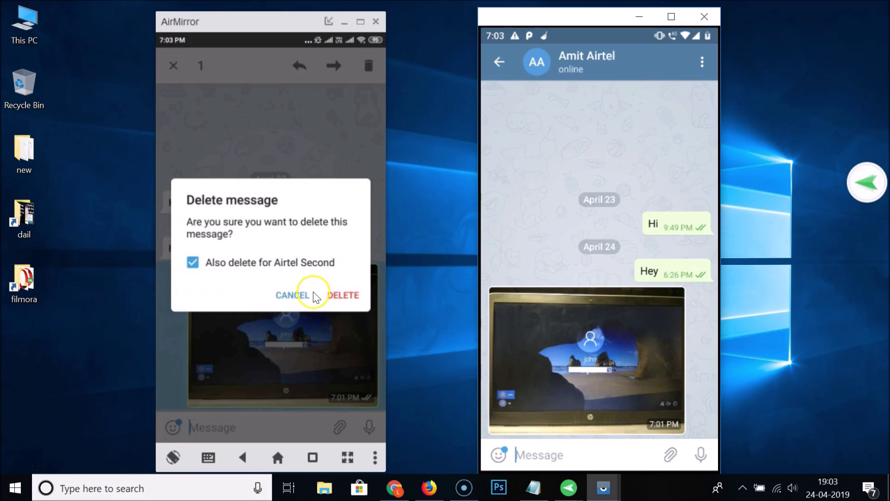
pyautogui.click(354, 296)
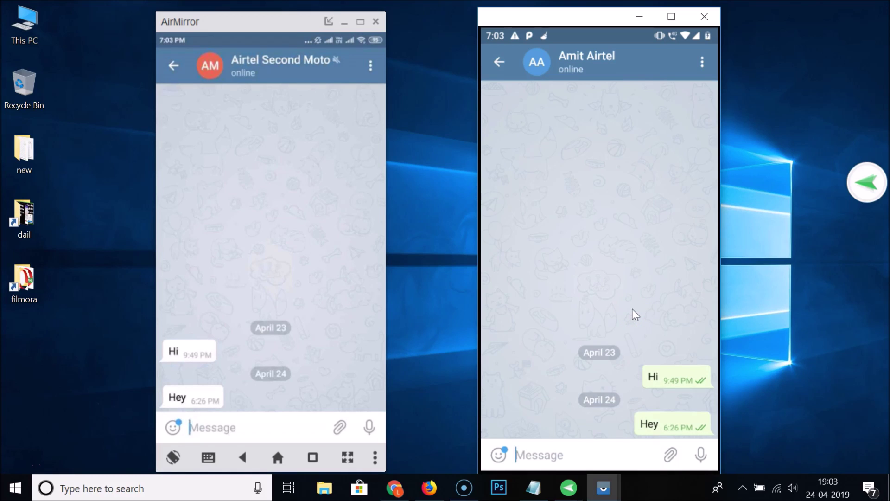
pyautogui.click(627, 261)
# Go from the chat to Telegram's Chat Settings page and scroll to Save to Gallery.
pyautogui.click(495, 60)
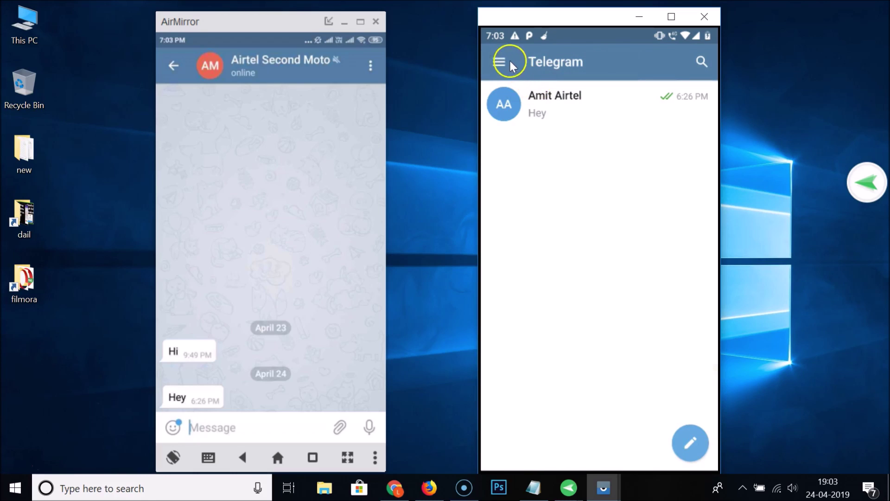
pyautogui.click(505, 62)
pyautogui.click(503, 66)
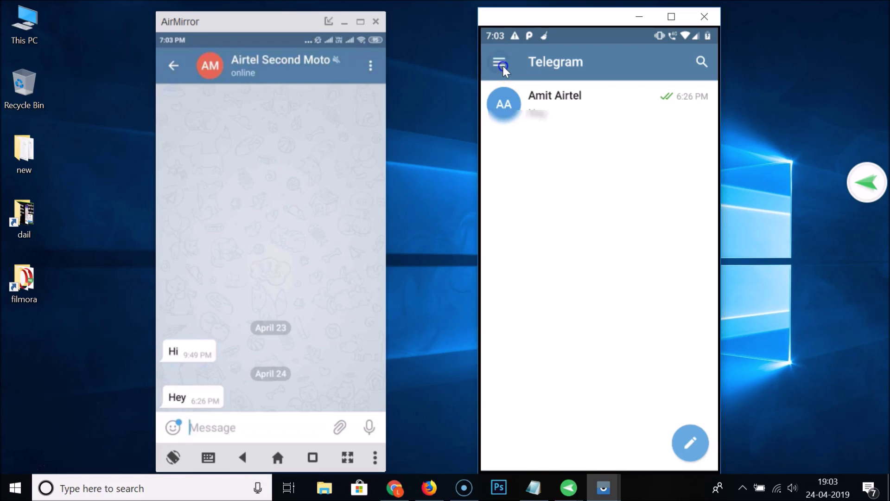
pyautogui.click(560, 397)
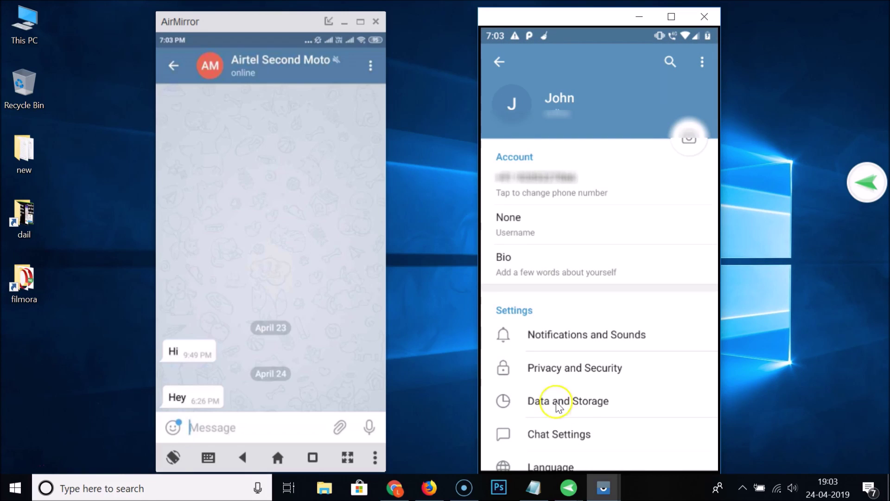
pyautogui.click(567, 429)
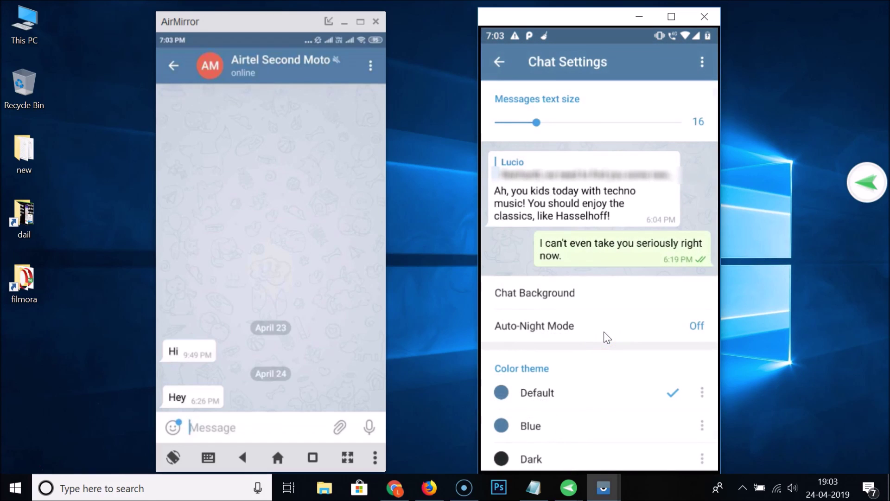
pyautogui.scroll(-5, 604, 332)
pyautogui.scroll(-3, 606, 337)
pyautogui.scroll(-1, 607, 337)
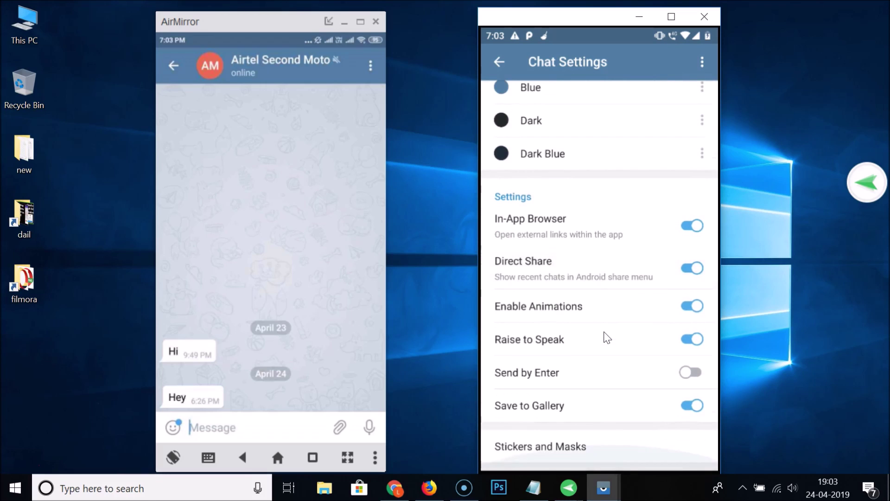
# Switch Save to Gallery off and back out to the chat list.
pyautogui.click(668, 412)
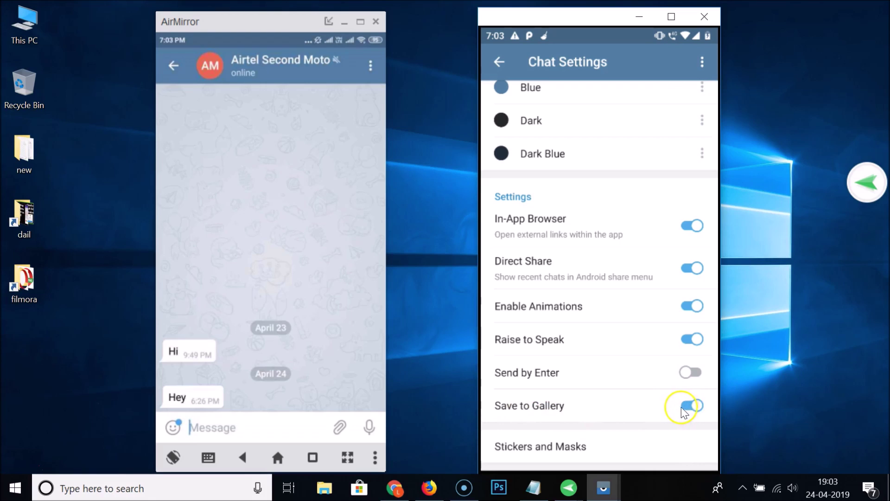
pyautogui.click(687, 408)
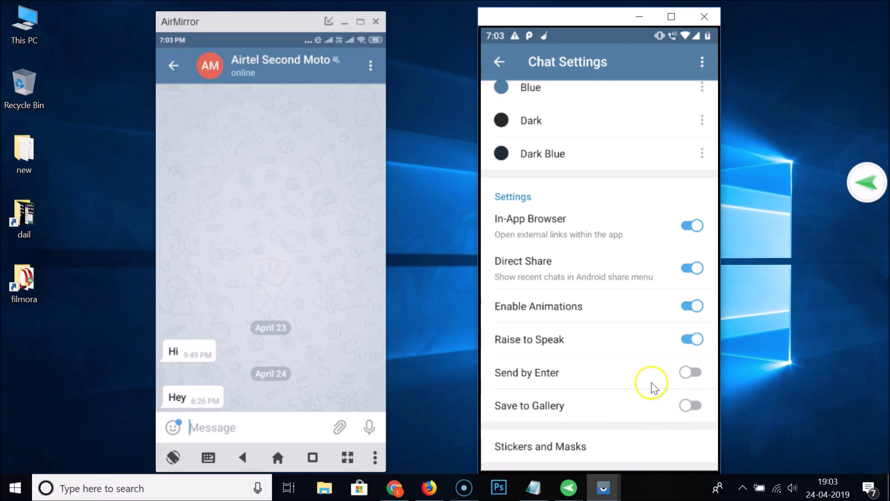
pyautogui.click(500, 65)
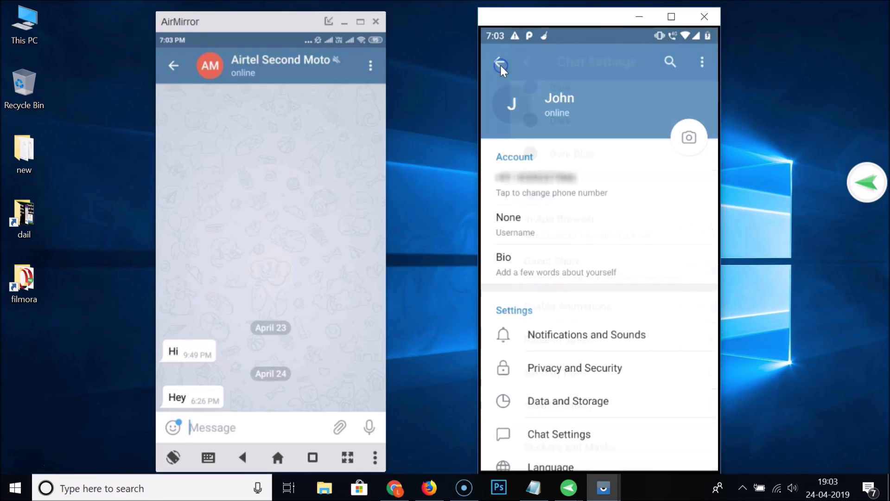
pyautogui.click(499, 66)
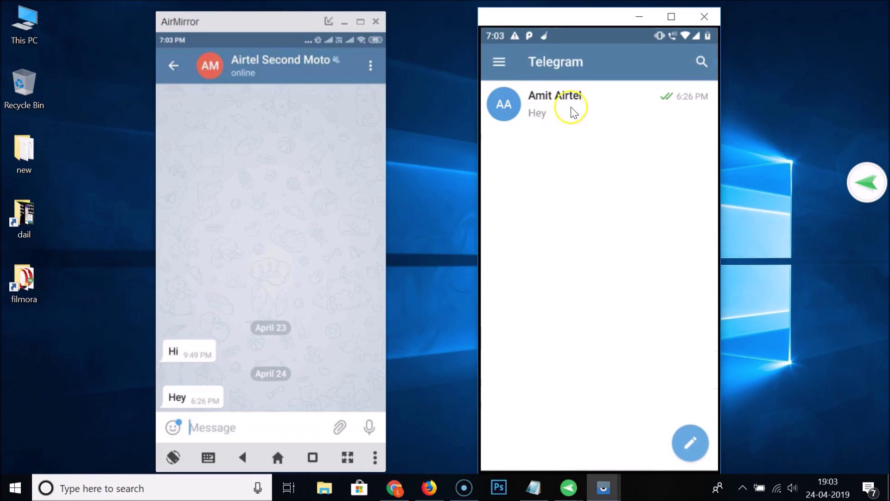
# Send the second photo from the other phone into the open chat, then return home.
pyautogui.click(556, 114)
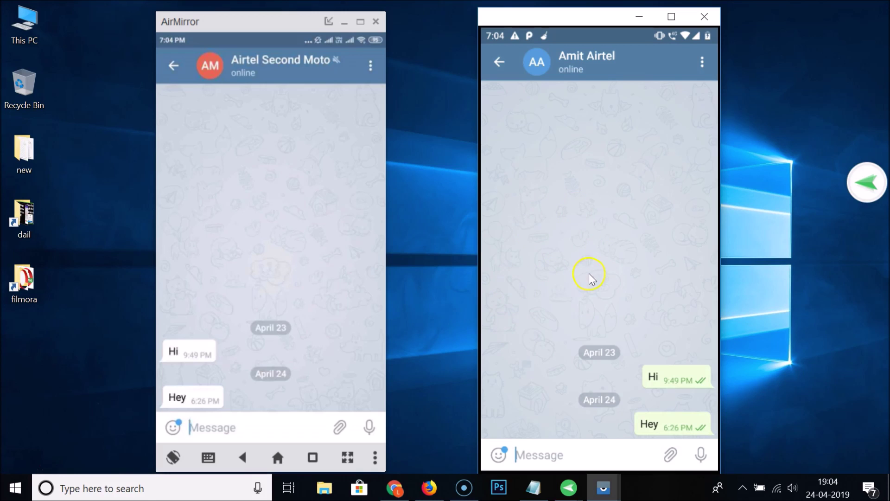
pyautogui.click(341, 431)
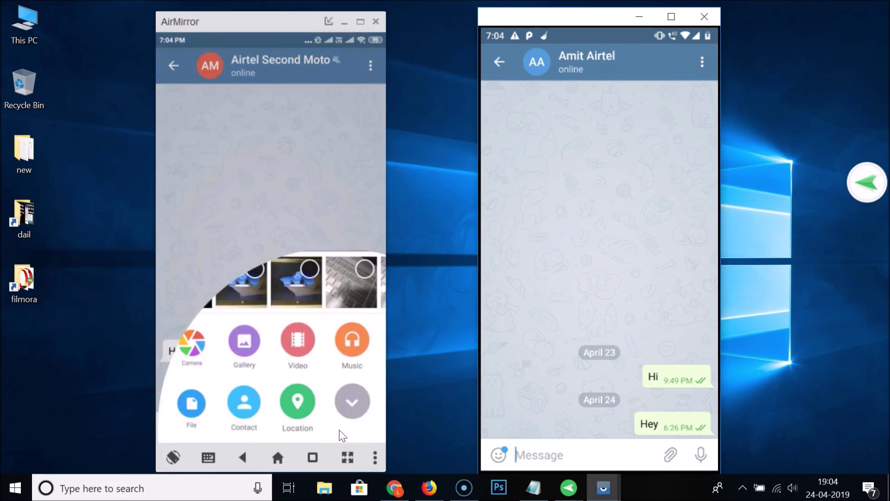
pyautogui.click(240, 285)
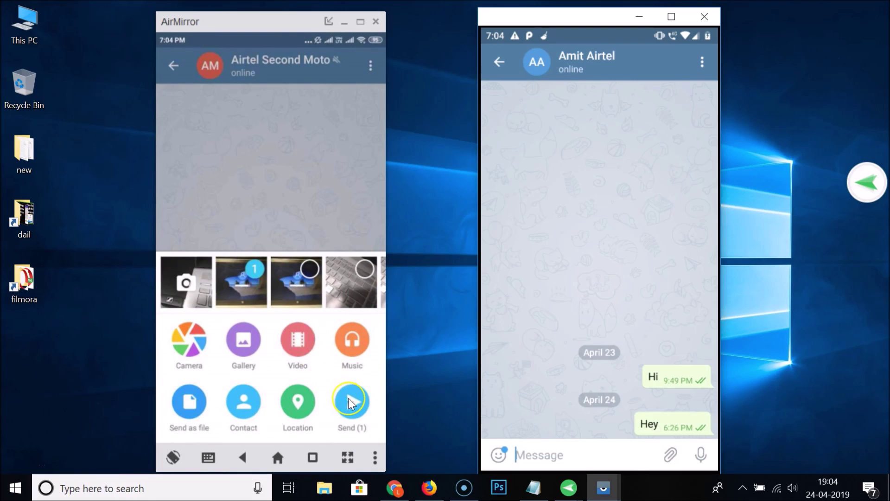
pyautogui.click(348, 400)
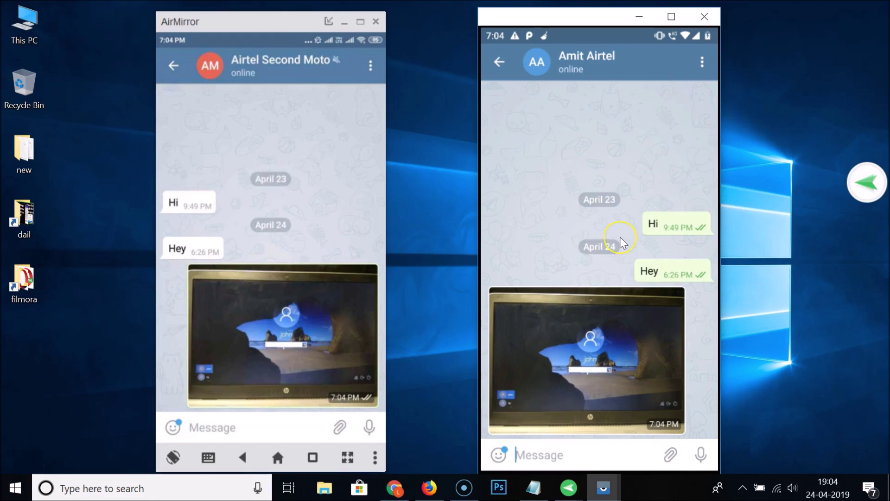
pyautogui.click(501, 67)
pyautogui.click(577, 300)
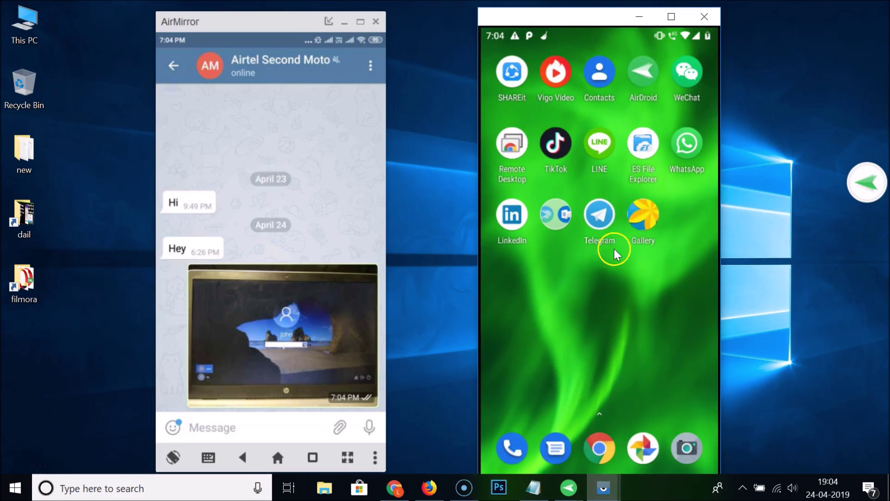
pyautogui.click(642, 220)
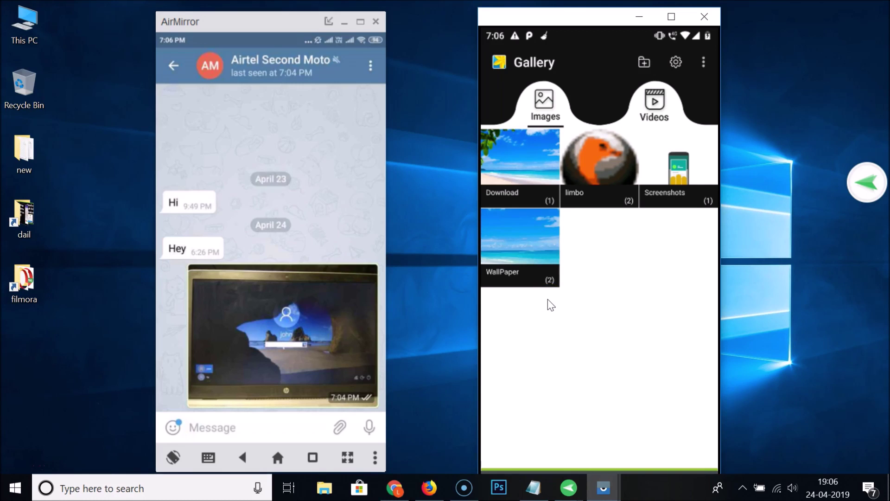
pyautogui.rightClick(633, 324)
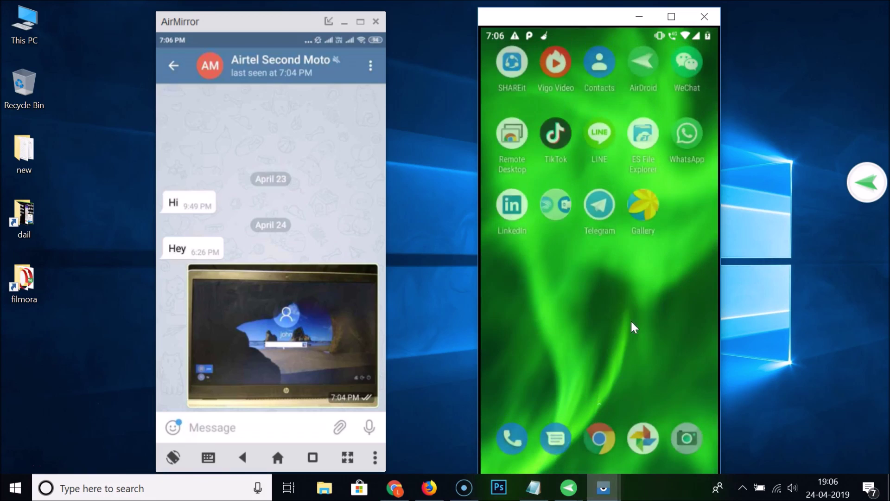
# Save the received photo to the gallery from Telegram's full-screen viewer, then open Gallery.
pyautogui.click(593, 226)
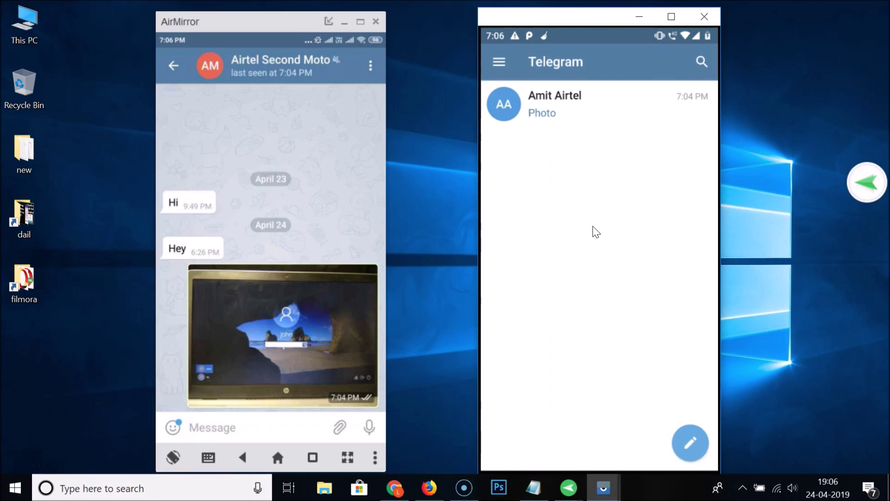
pyautogui.click(552, 113)
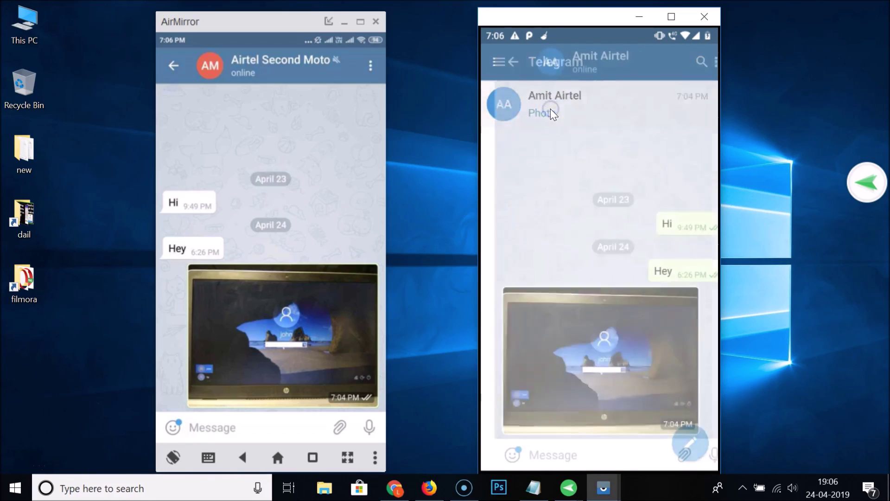
pyautogui.click(610, 344)
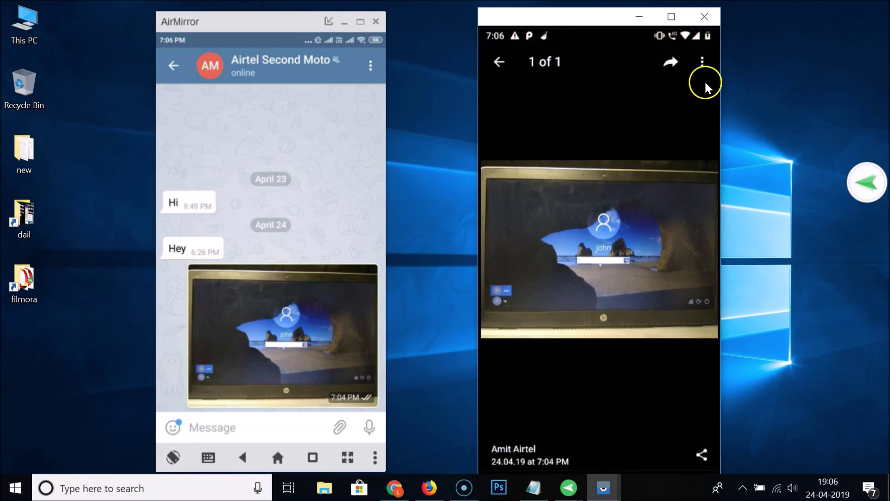
pyautogui.click(615, 100)
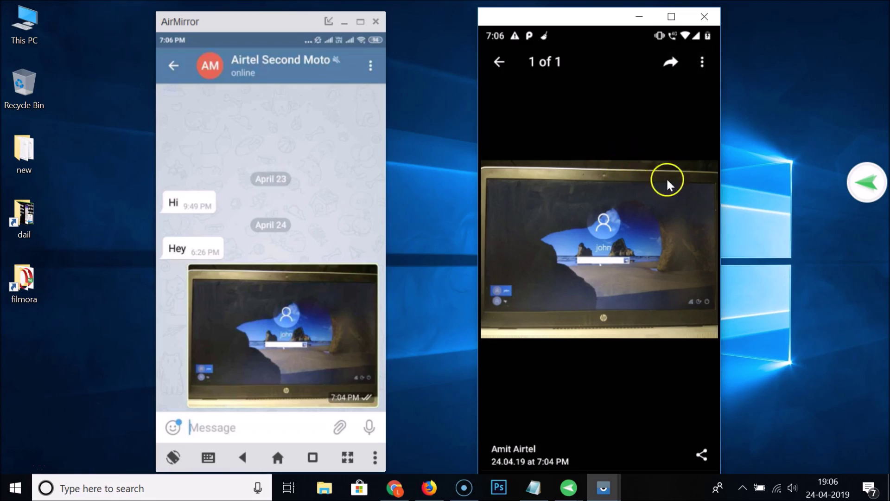
pyautogui.middleClick(628, 214)
pyautogui.click(641, 222)
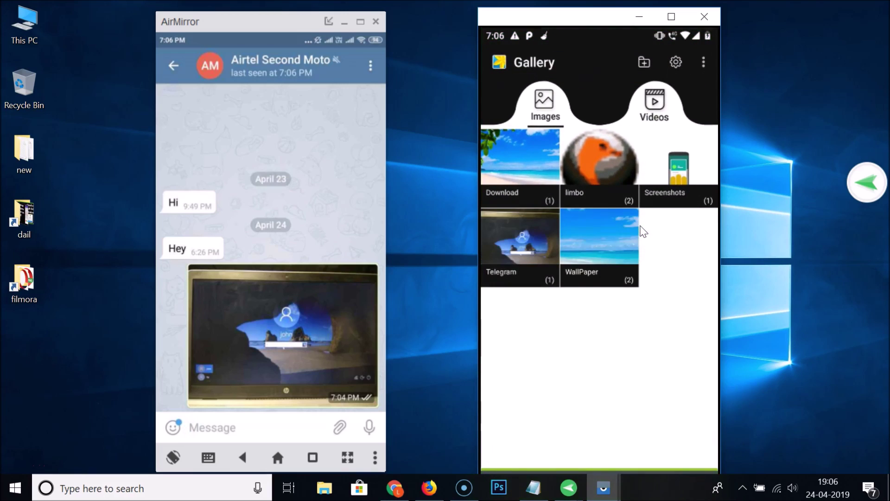
# View the Telegram album's single saved photo, then restore the Notepad title note.
pyautogui.click(519, 255)
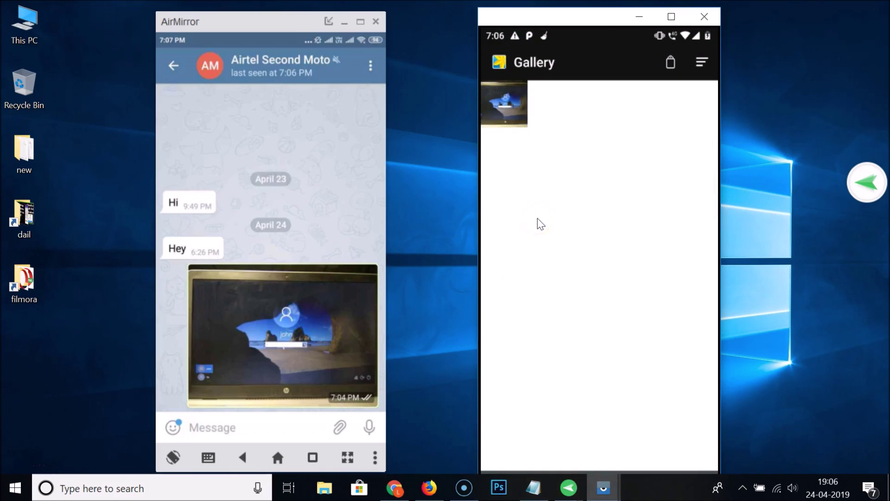
pyautogui.click(533, 487)
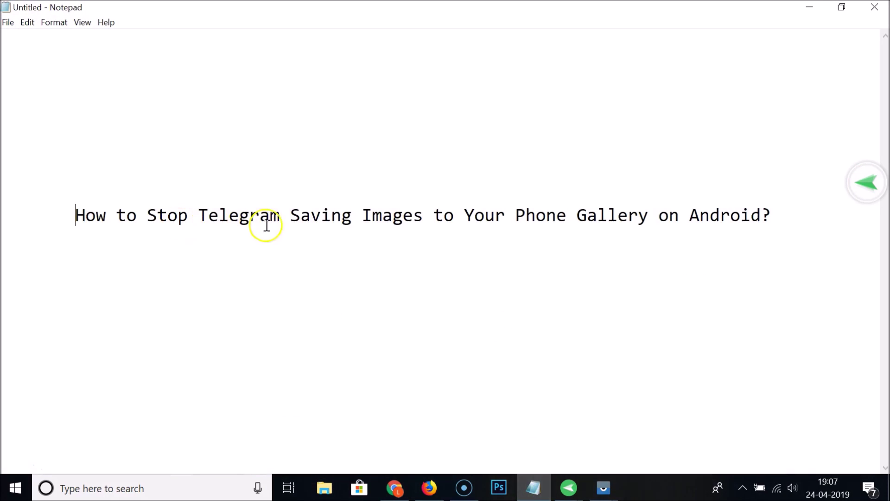